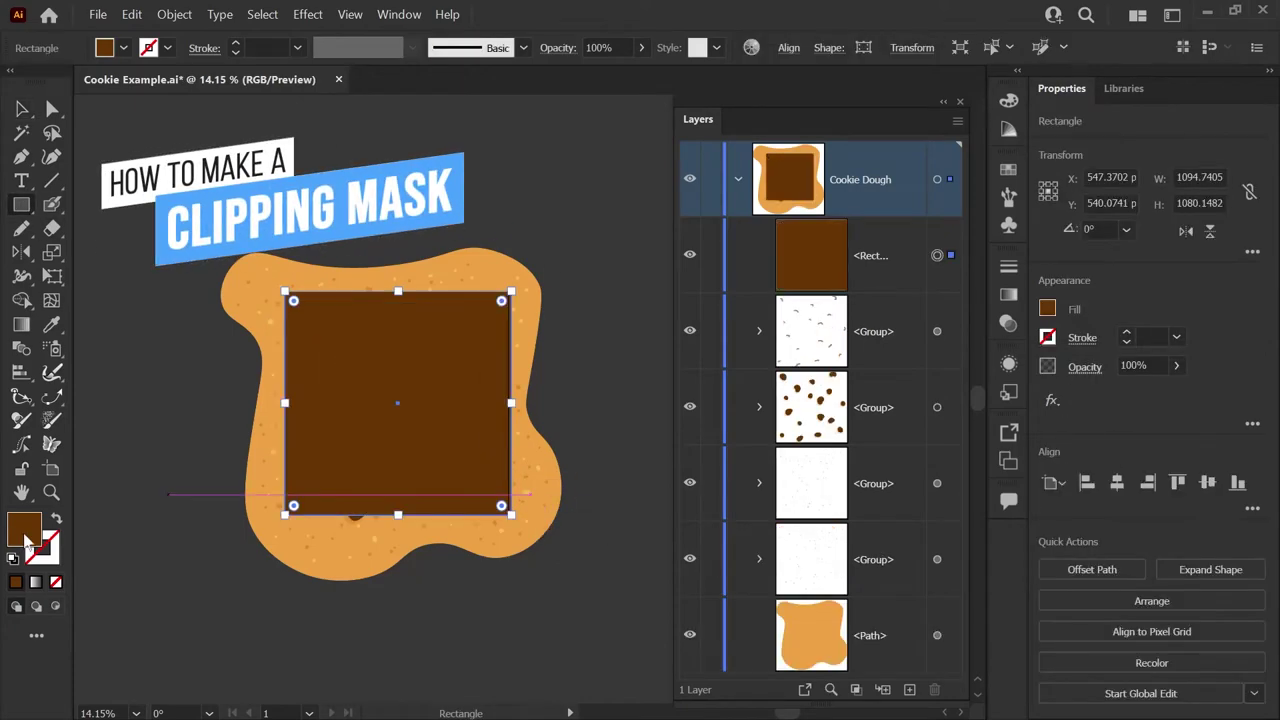
# - Remove the rectangle's brown fill and clip all the cookie artwork to the square
pyautogui.click(56, 582)
pyautogui.press('v')
pyautogui.hotkey('ctrl', 'shift', 'a')
pyautogui.hotkey('ctrl', 'a')
pyautogui.rightClick(388, 322)
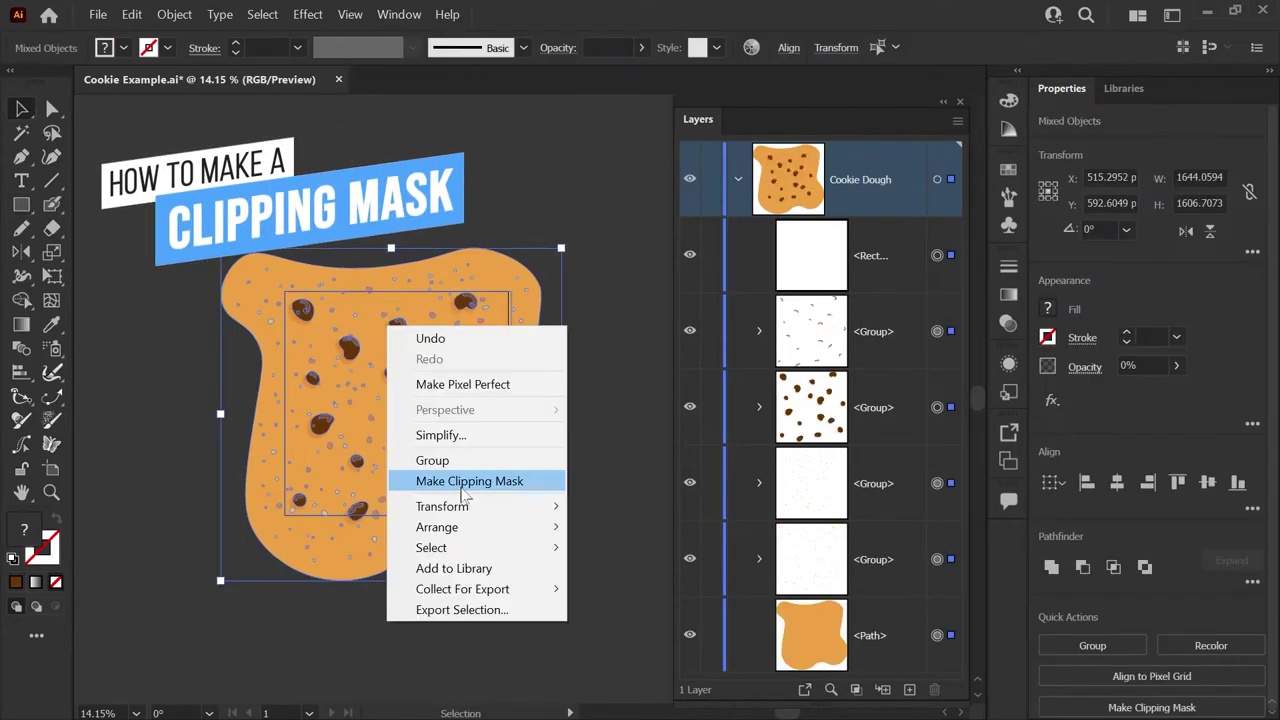
pyautogui.click(463, 490)
# - Check Outline view, edit inside the isolated clip group, then undo back to the unclipped cookie
pyautogui.hotkey('ctrl', 'y')
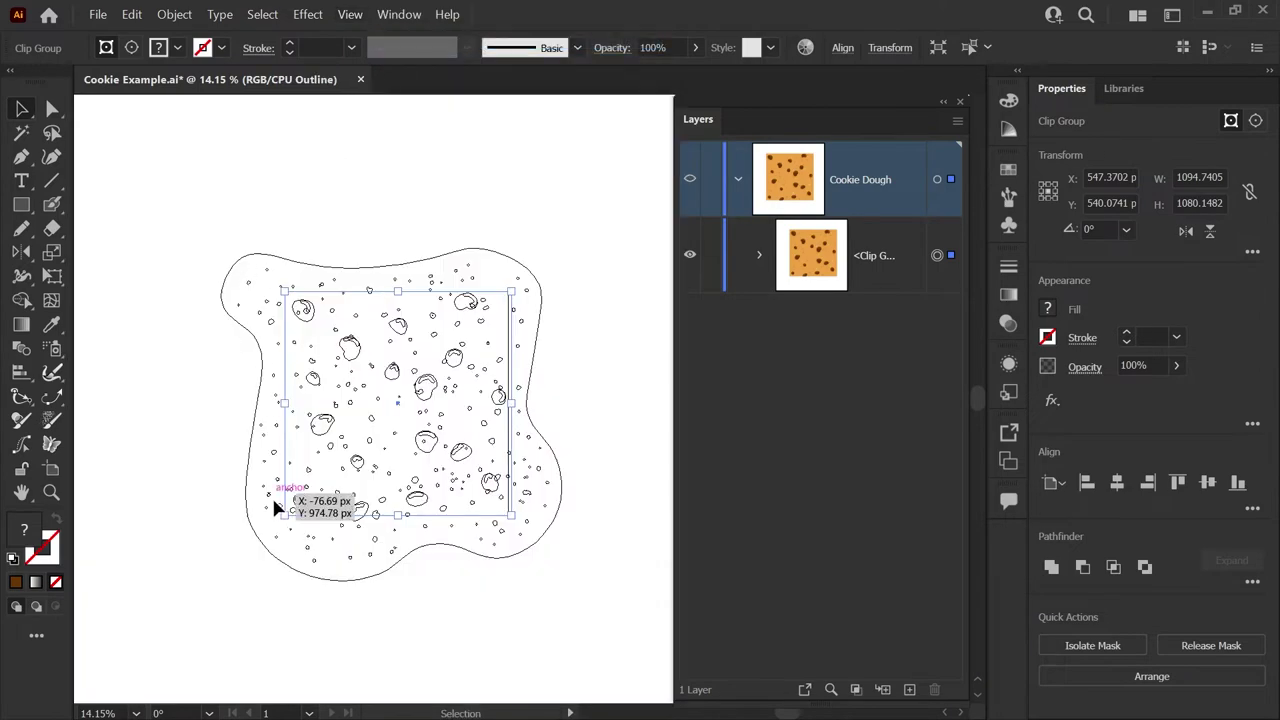
pyautogui.click(349, 14)
pyautogui.click(428, 54)
pyautogui.doubleClick(391, 374)
pyautogui.doubleClick(390, 374)
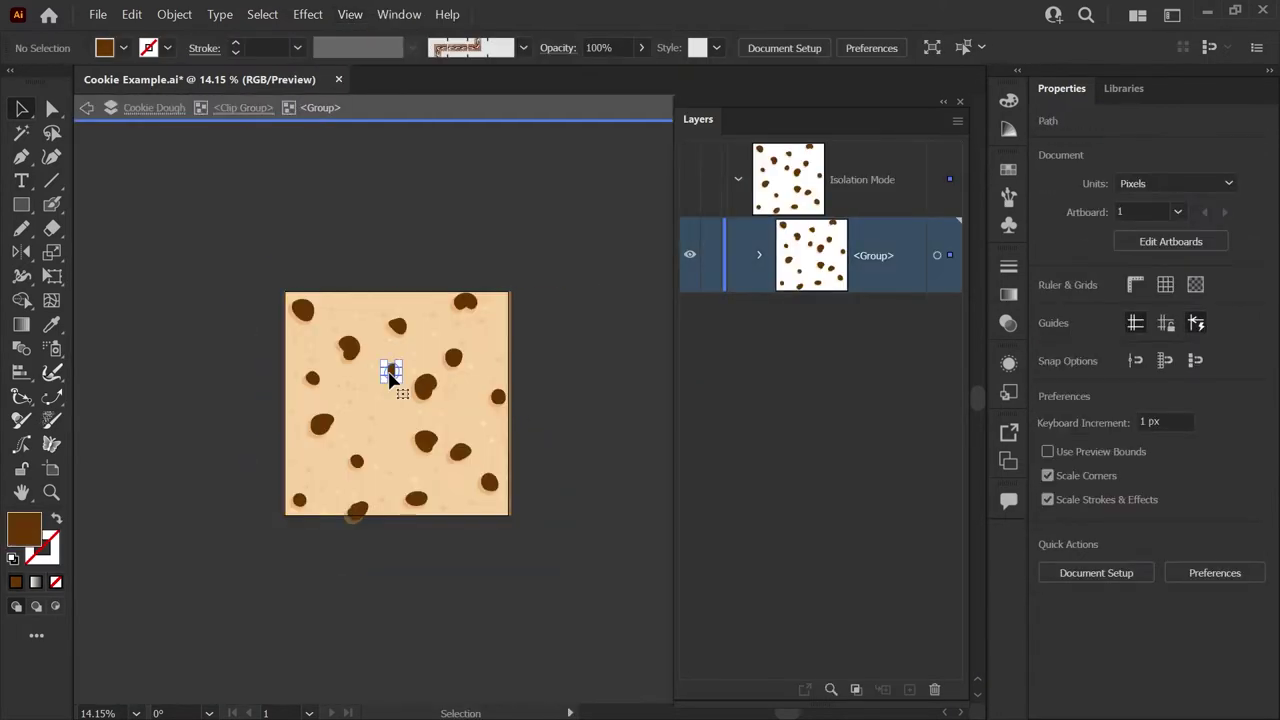
pyautogui.click(425, 322)
pyautogui.doubleClick(418, 238)
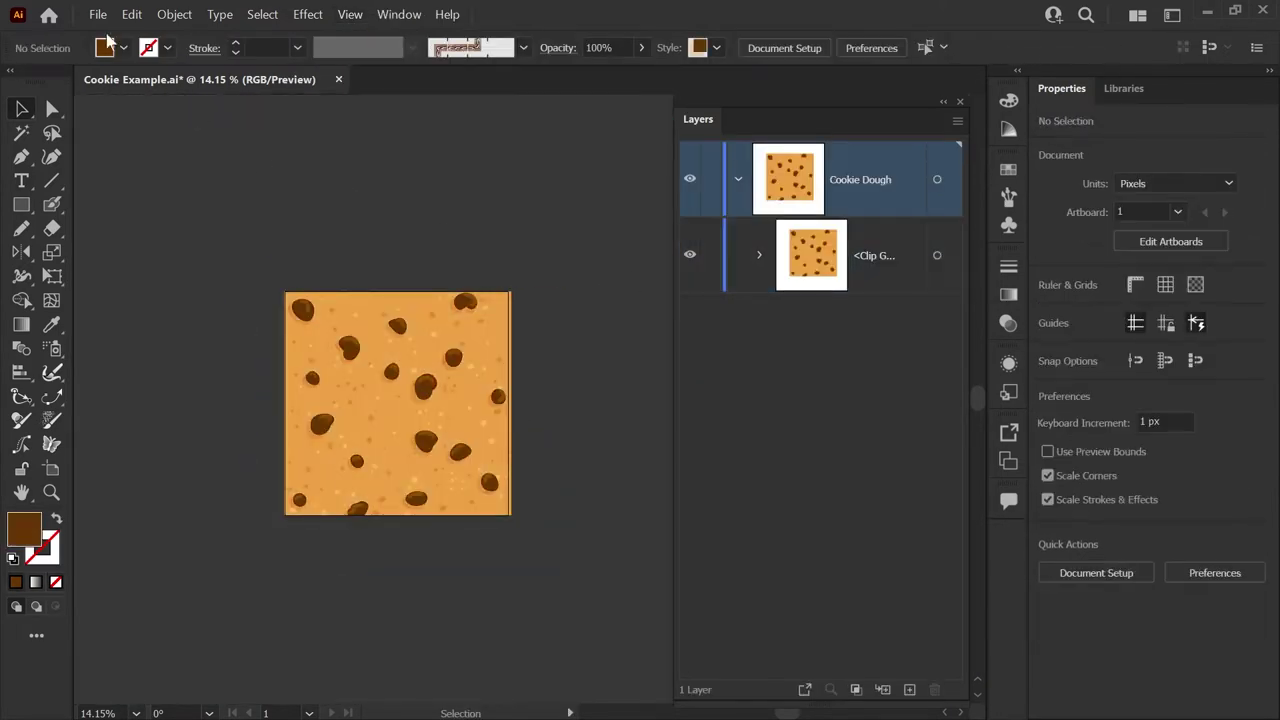
pyautogui.hotkey('ctrl', 'z')
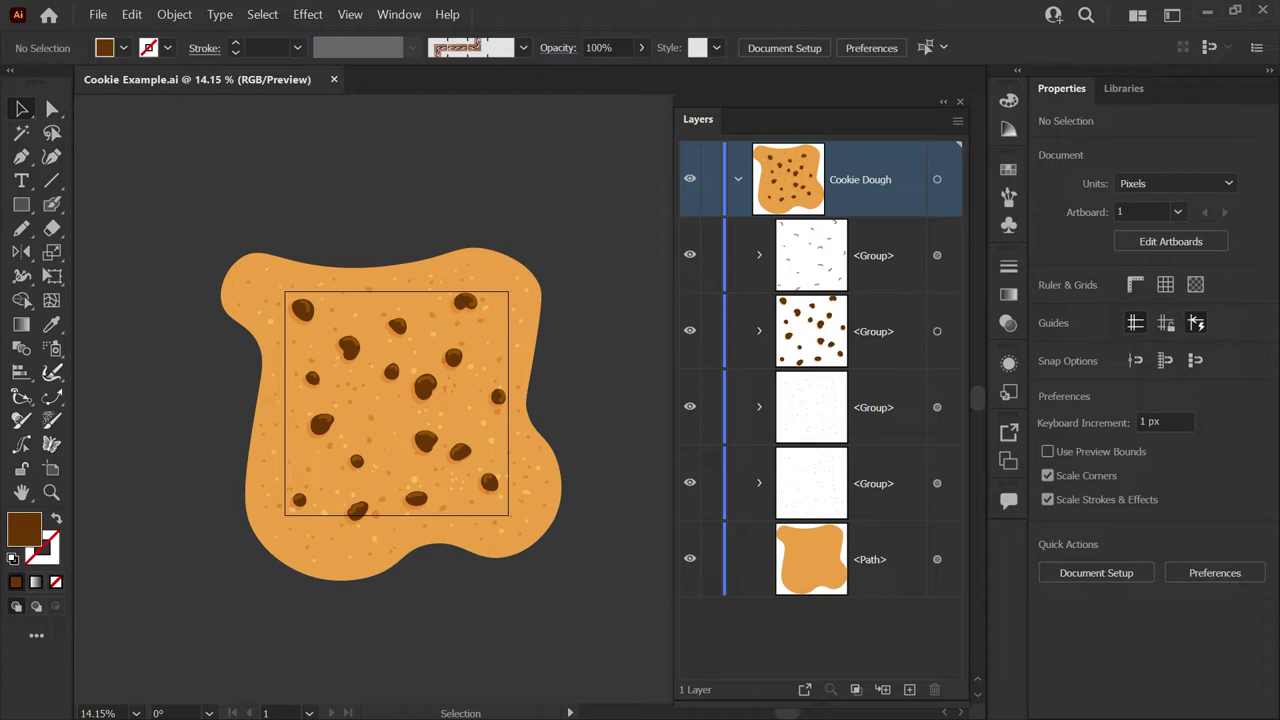
# - Switch to the Rectangle tool (M) for drawing over the cookie
pyautogui.press('m')
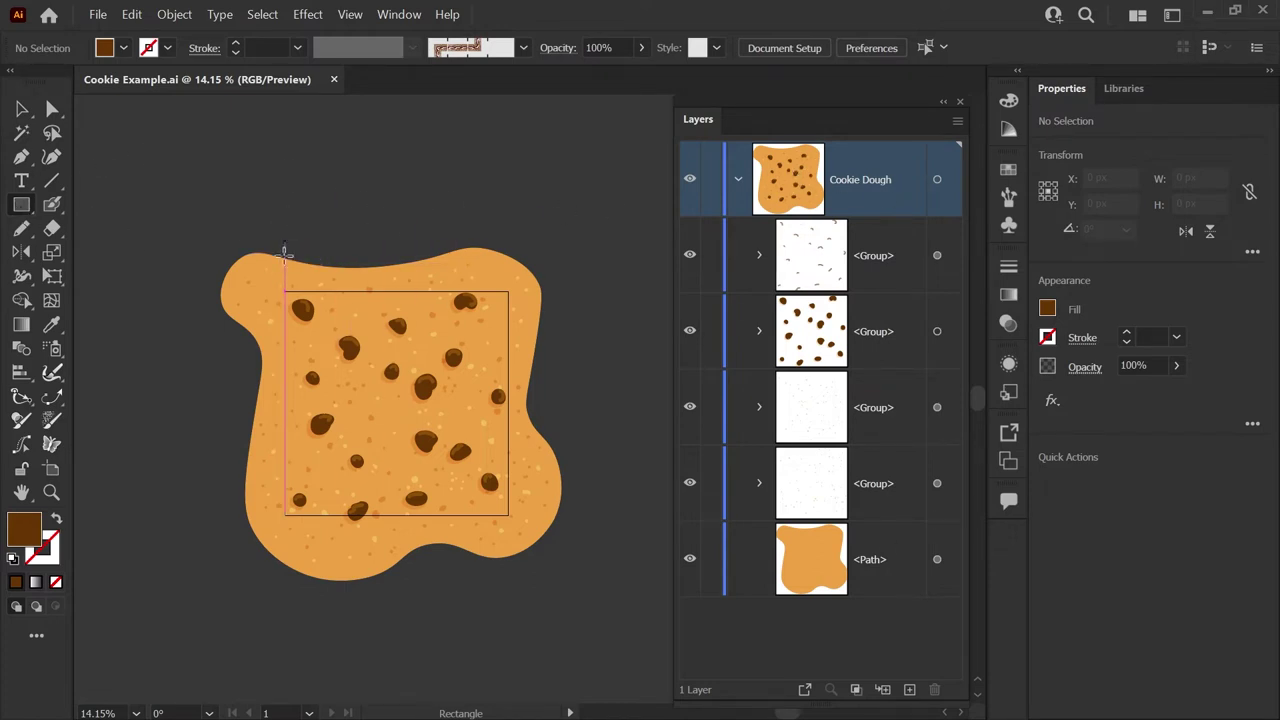
# - Create a 1080 × 1080 px rectangle through the Rectangle size dialog
pyautogui.click(195, 176)
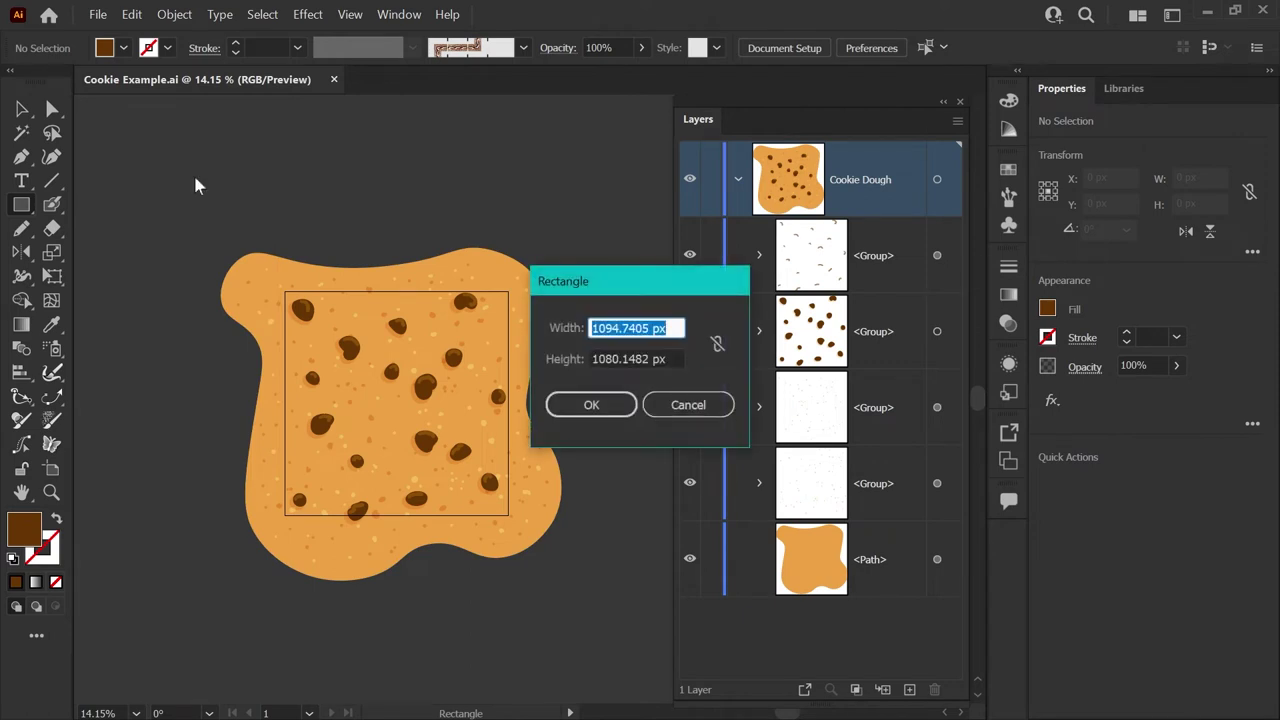
pyautogui.write('1080')
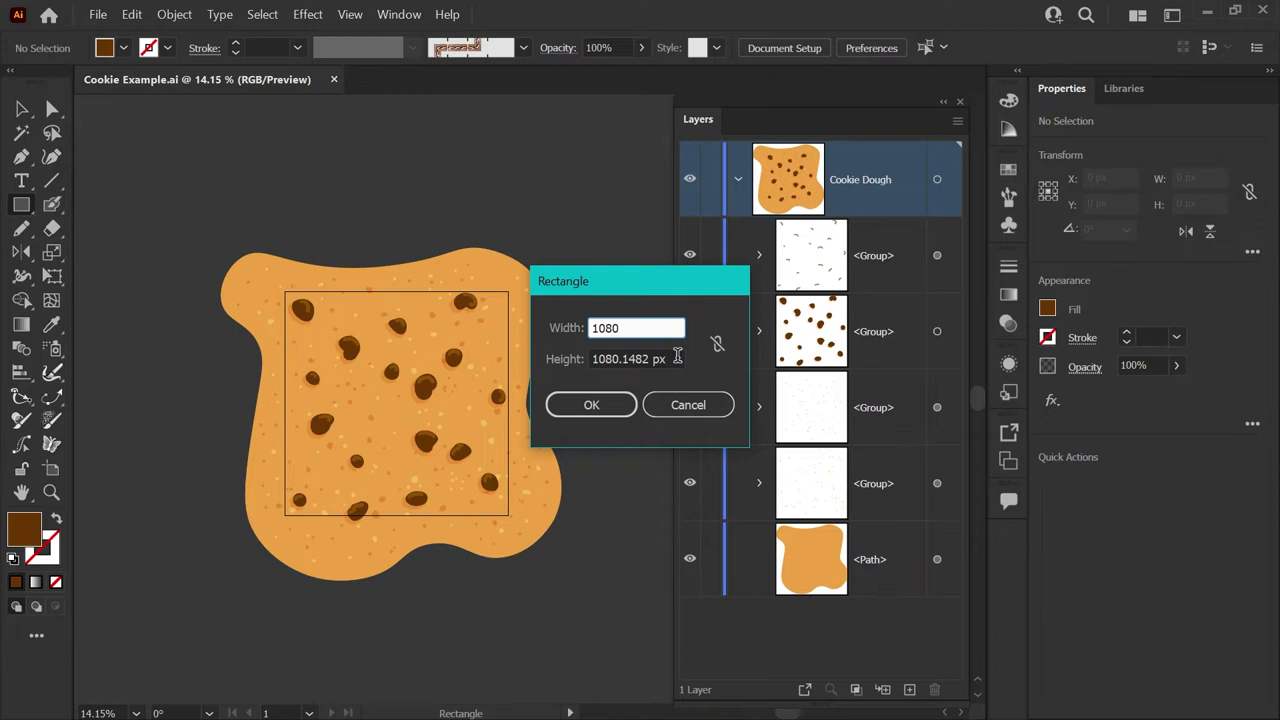
pyautogui.press('Tab')
pyautogui.write('10')
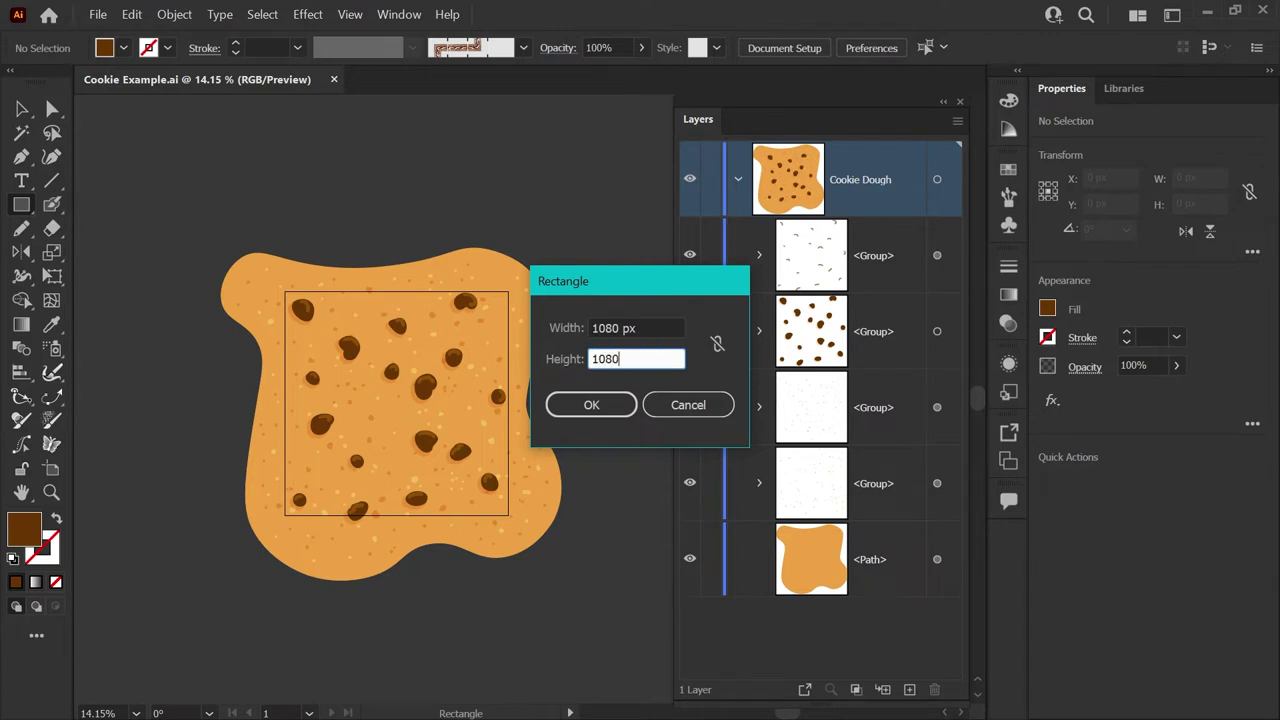
pyautogui.click(601, 406)
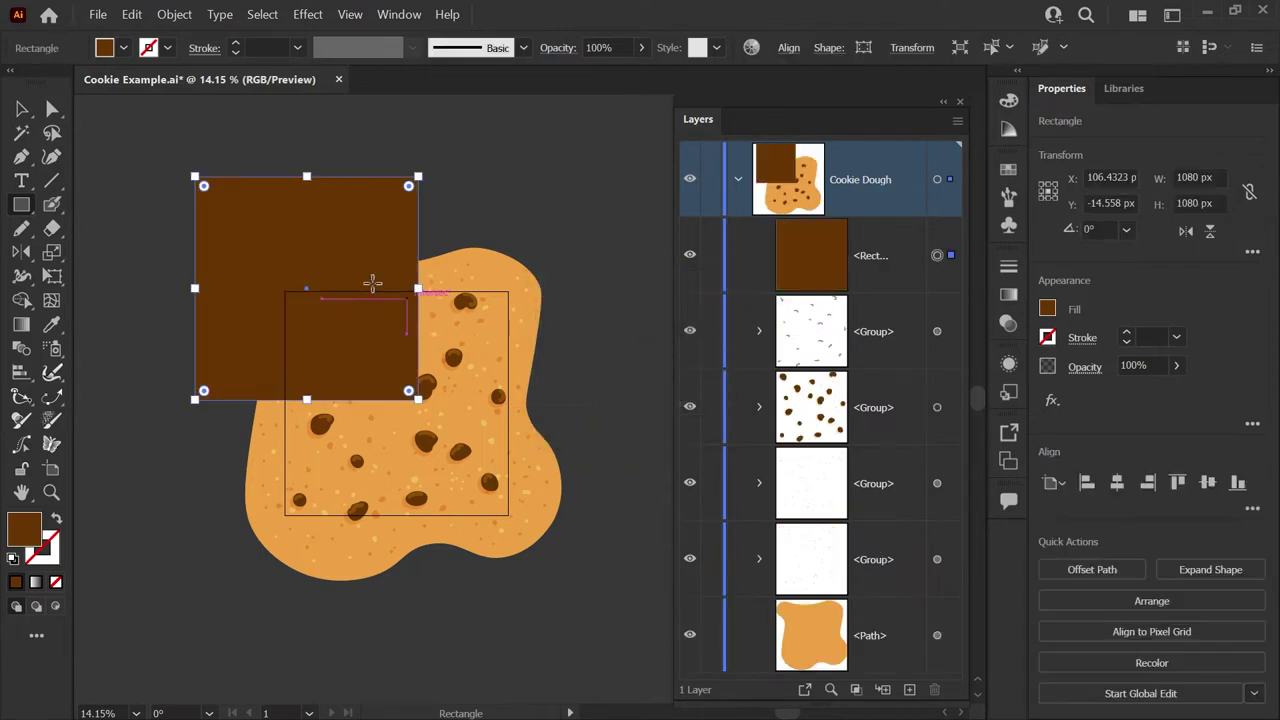
# - Set the rectangle's fill to None and centre it horizontally and vertically on the artboard
pyautogui.click(56, 584)
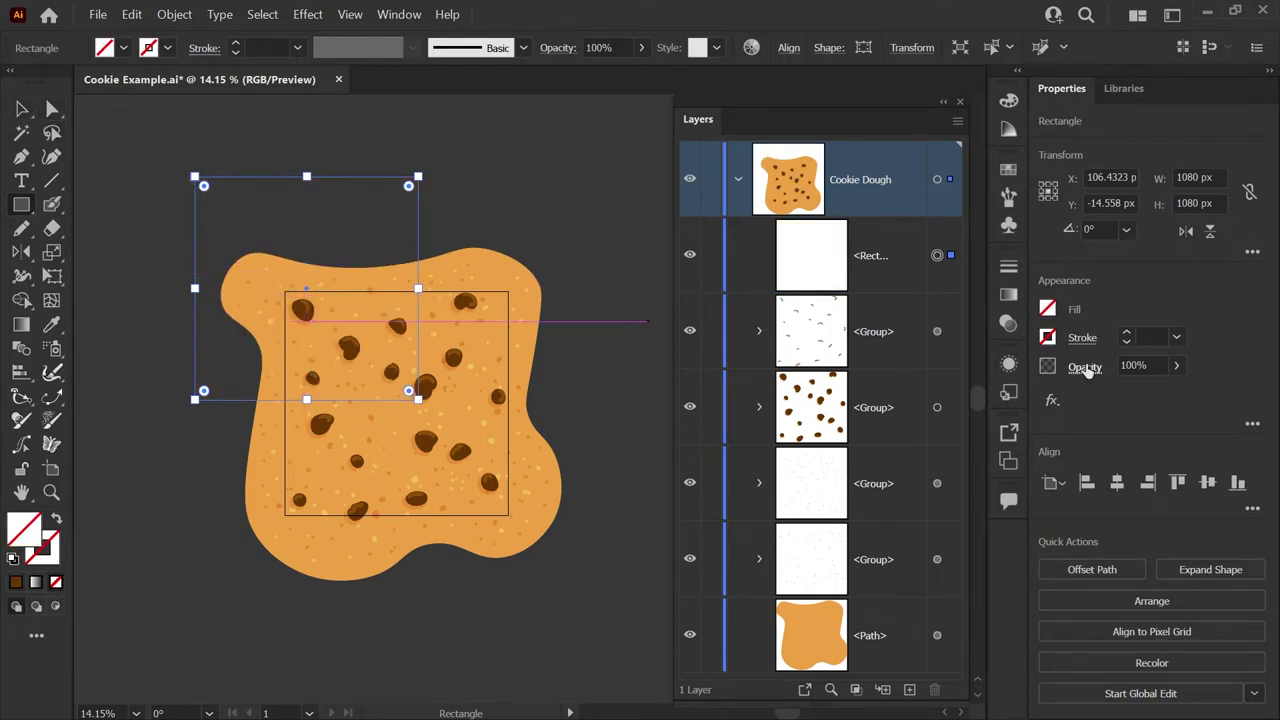
pyautogui.click(1117, 484)
pyautogui.click(1207, 483)
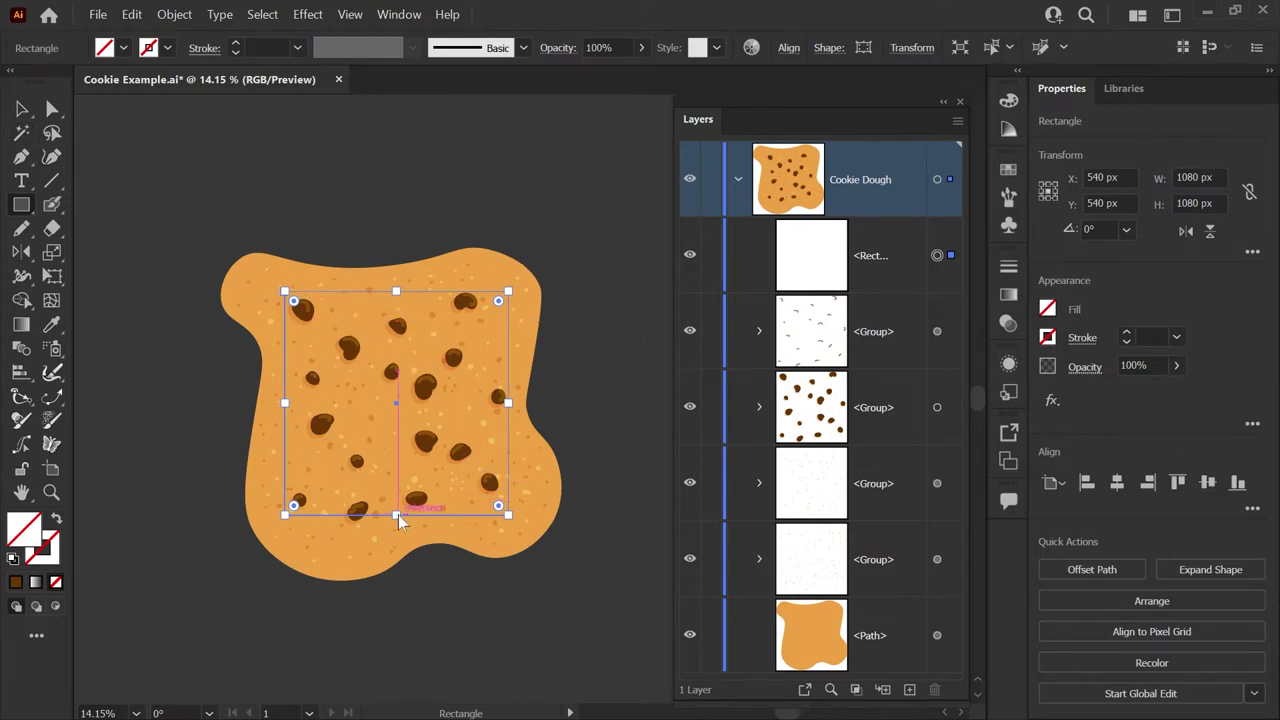
# - Target every object on the Cookie Dough layer and apply Object > Clipping Mask > Make
pyautogui.click(937, 184)
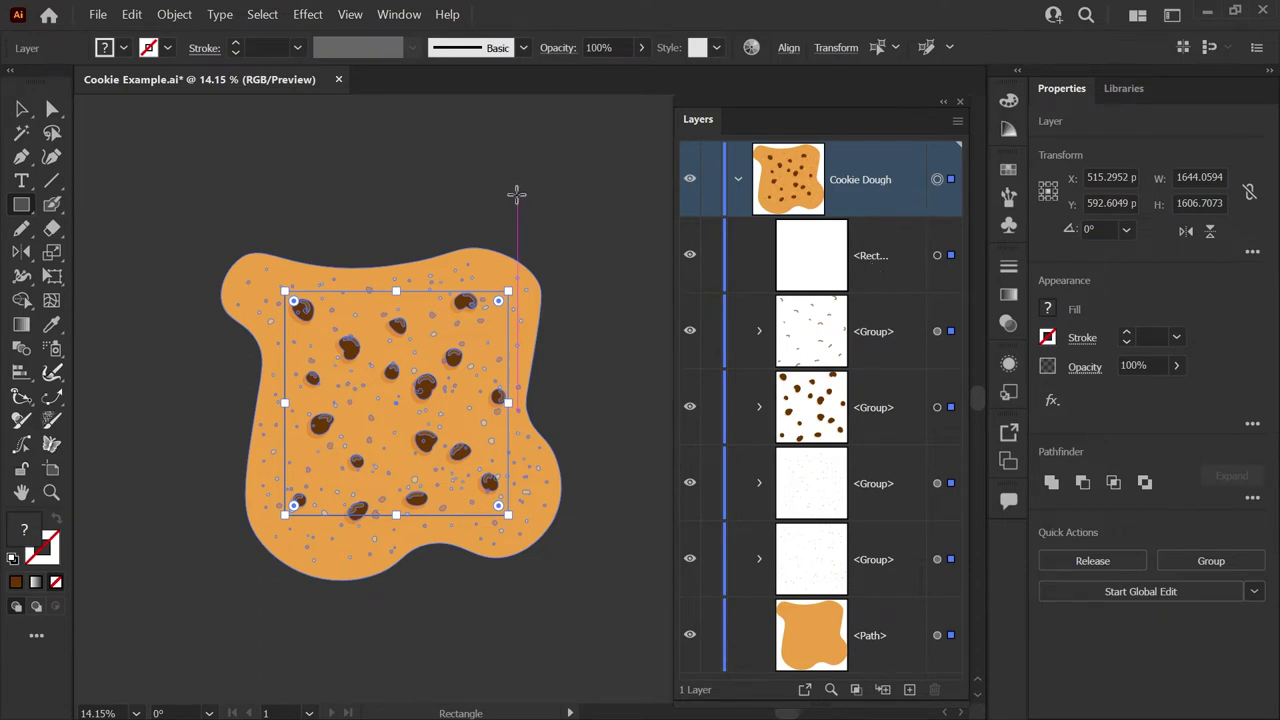
pyautogui.click(167, 20)
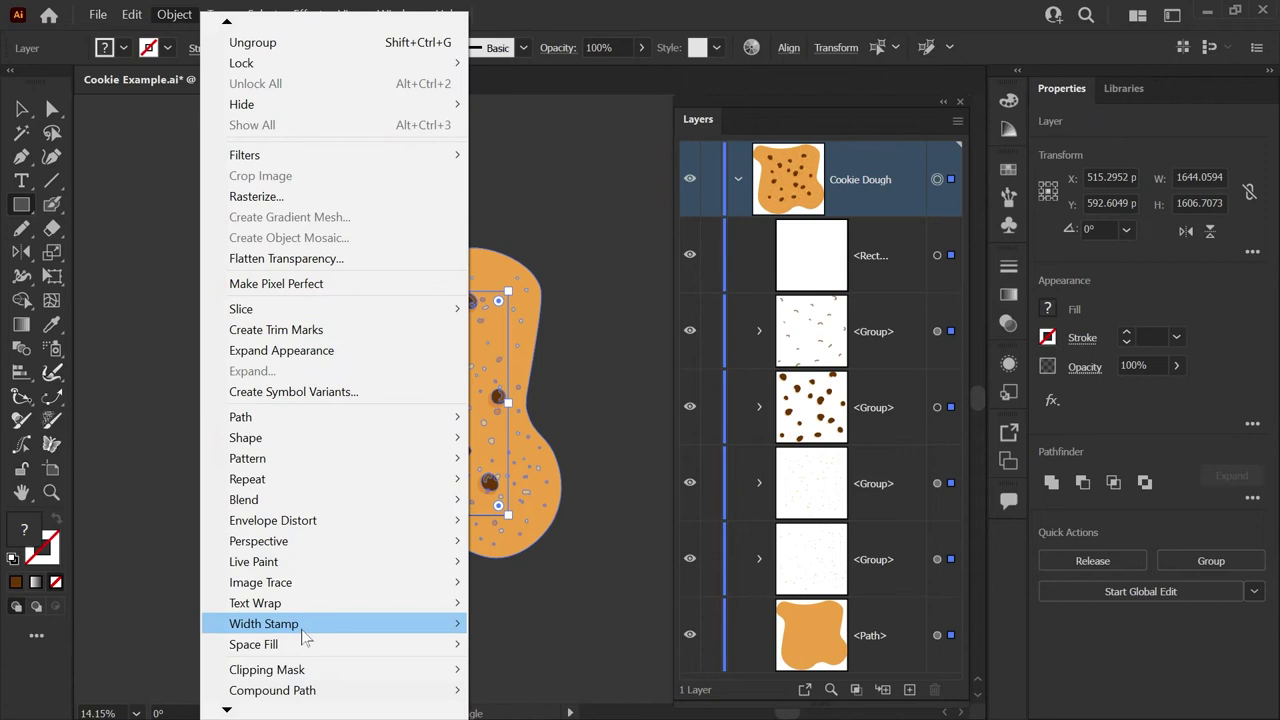
pyautogui.moveTo(300, 669)
pyautogui.click(508, 628)
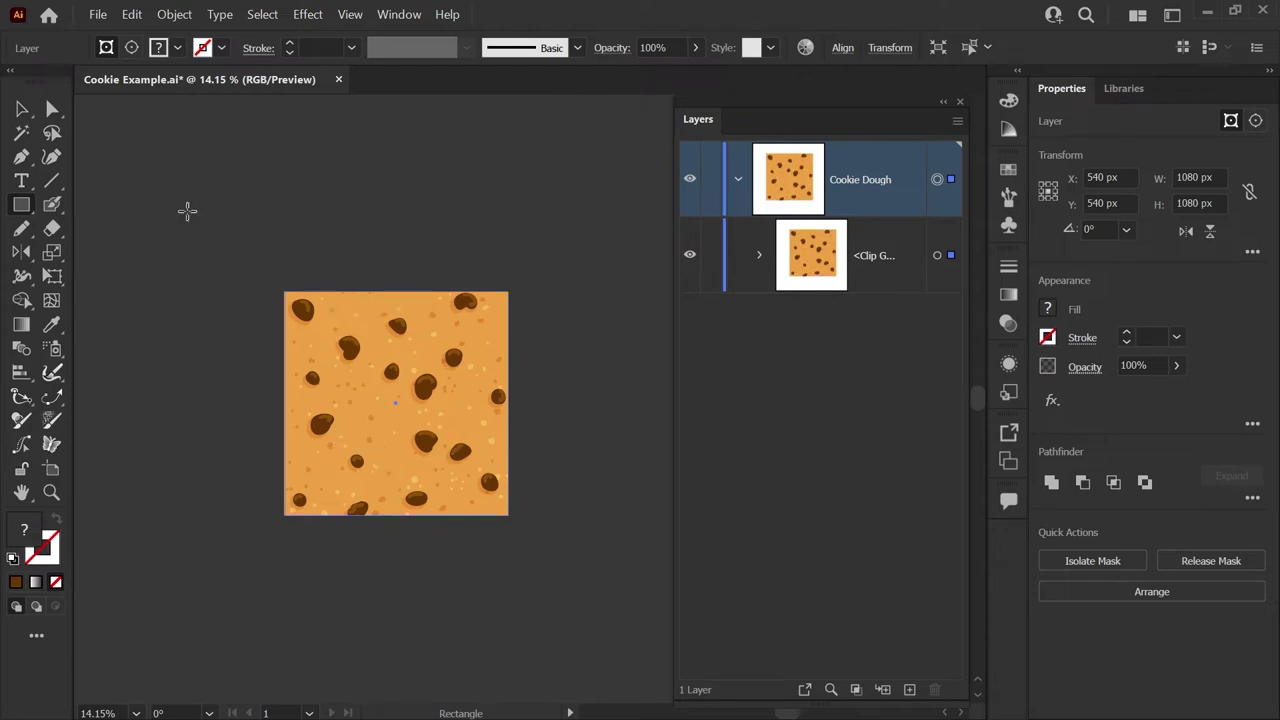
# - Switch to the Selection tool, toggle Outline view, then return to full-colour GPU Preview
pyautogui.click(22, 108)
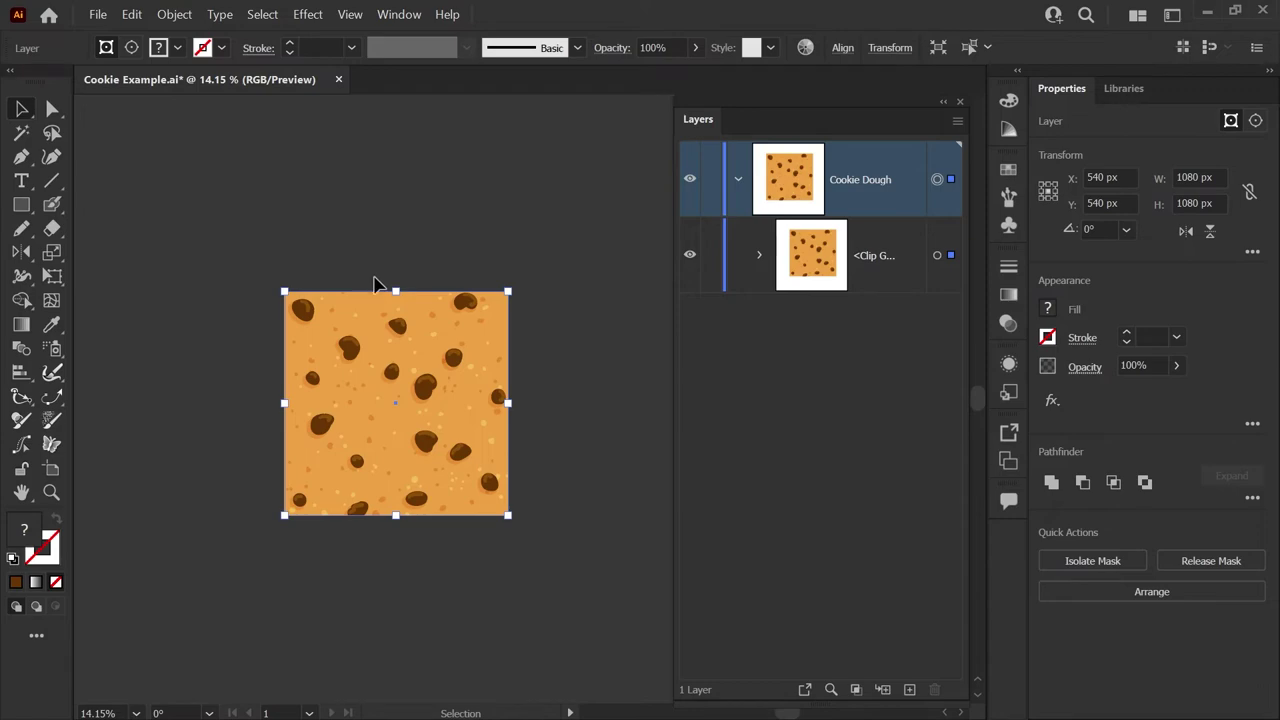
pyautogui.click(355, 20)
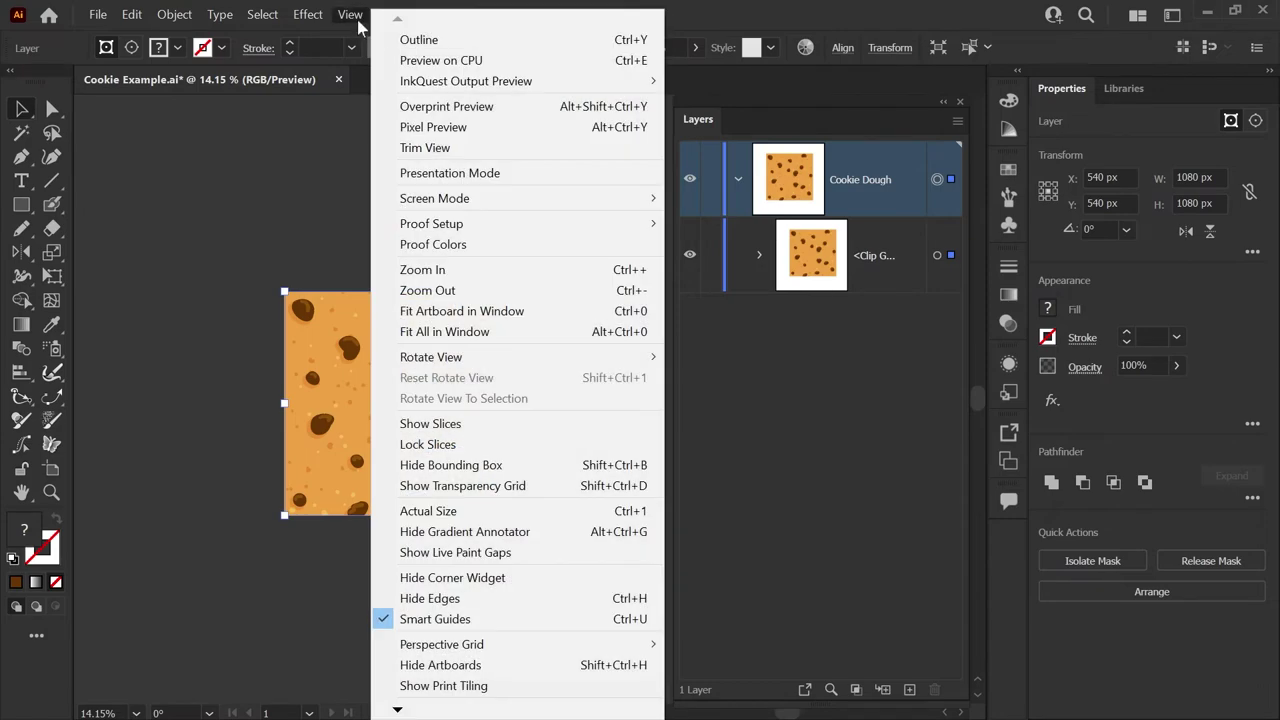
pyautogui.click(396, 40)
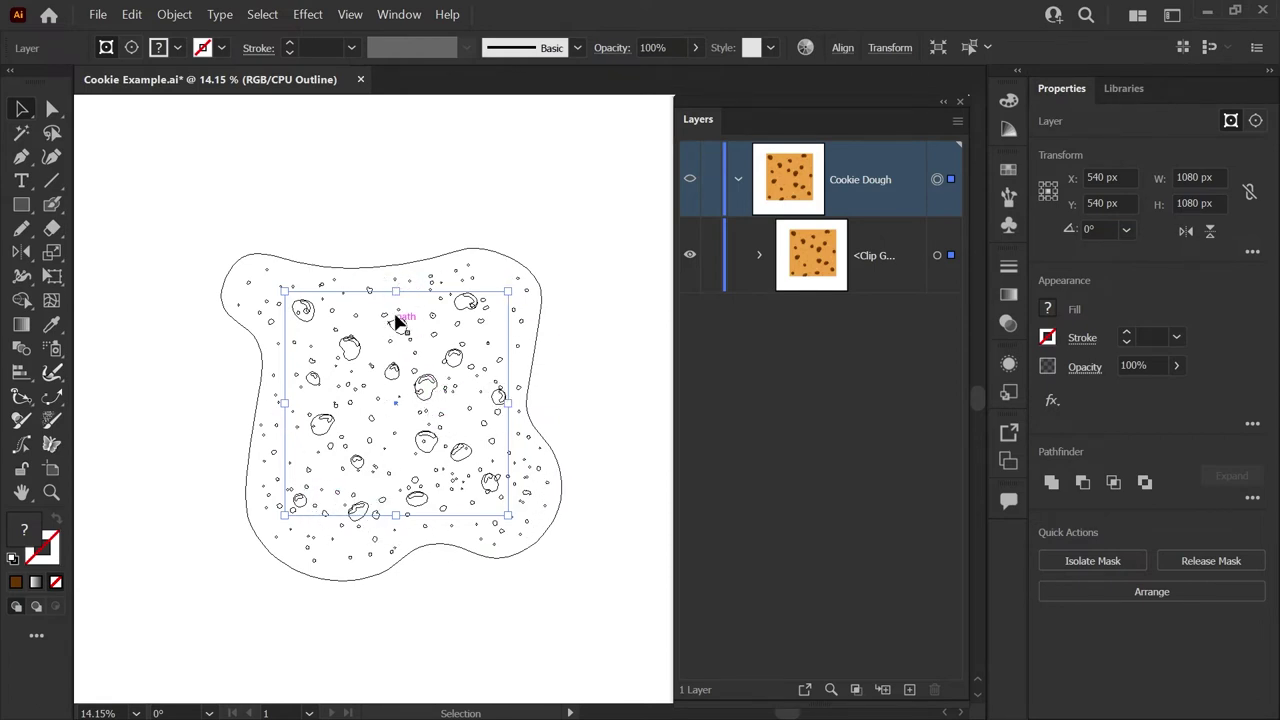
pyautogui.click(350, 14)
pyautogui.click(392, 40)
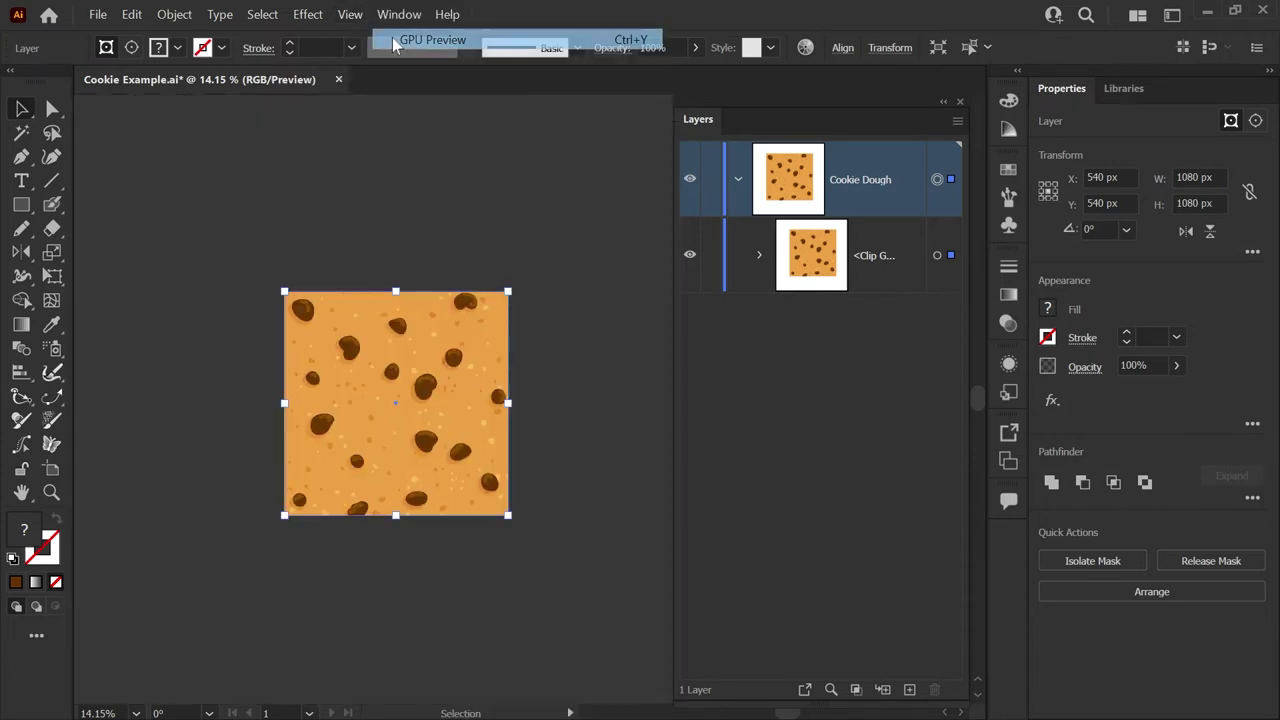
# - Shift the clipped cookie artwork and paint a brown Blob Brush blob at its left edge
pyautogui.click(759, 256)
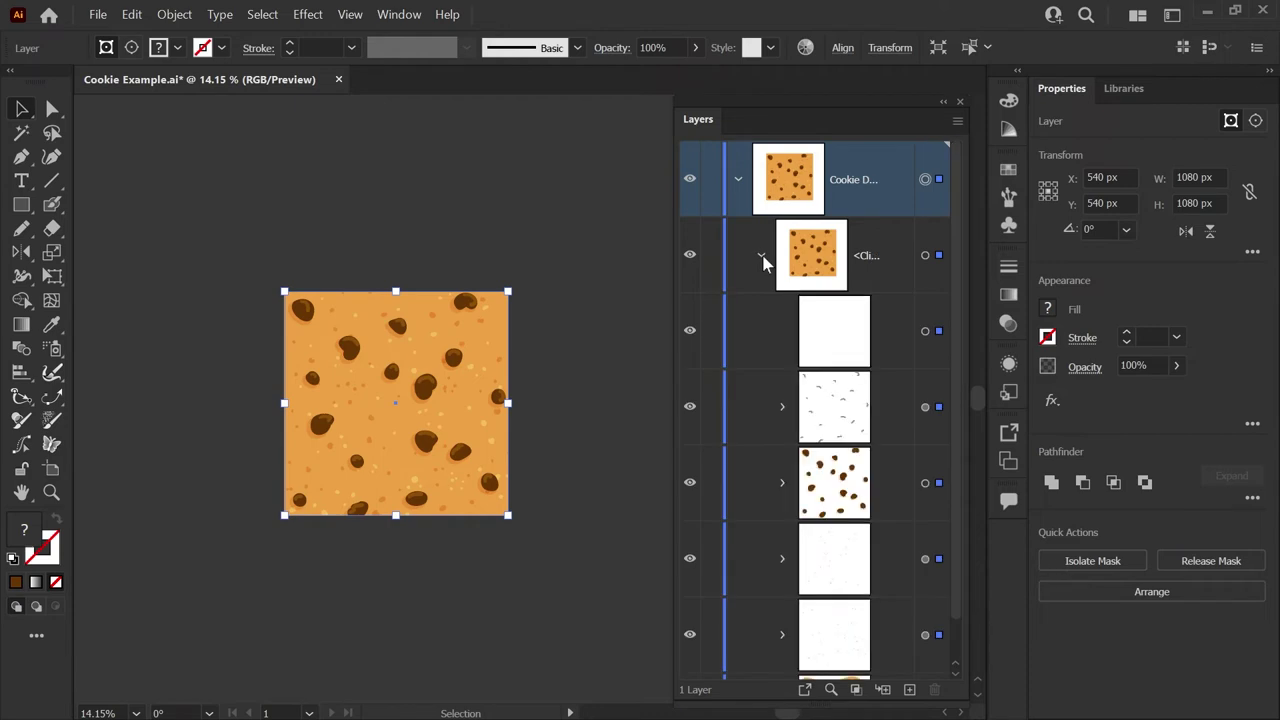
pyautogui.click(761, 256)
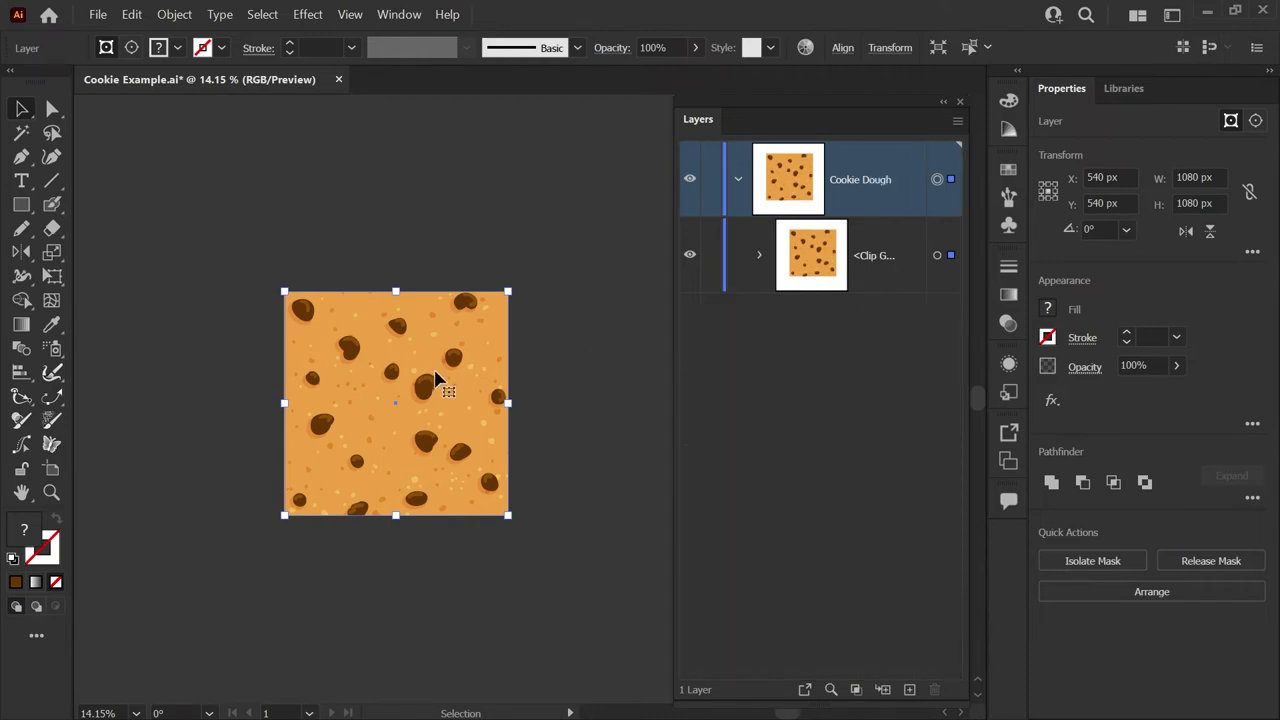
pyautogui.moveTo(447, 372)
pyautogui.mouseDown()
pyautogui.moveTo(469, 312)
pyautogui.moveTo(275, 245)
pyautogui.moveTo(463, 400)
pyautogui.moveTo(328, 364)
pyautogui.moveTo(481, 398)
pyautogui.moveTo(603, 397)
pyautogui.moveTo(419, 399)
pyautogui.mouseUp()
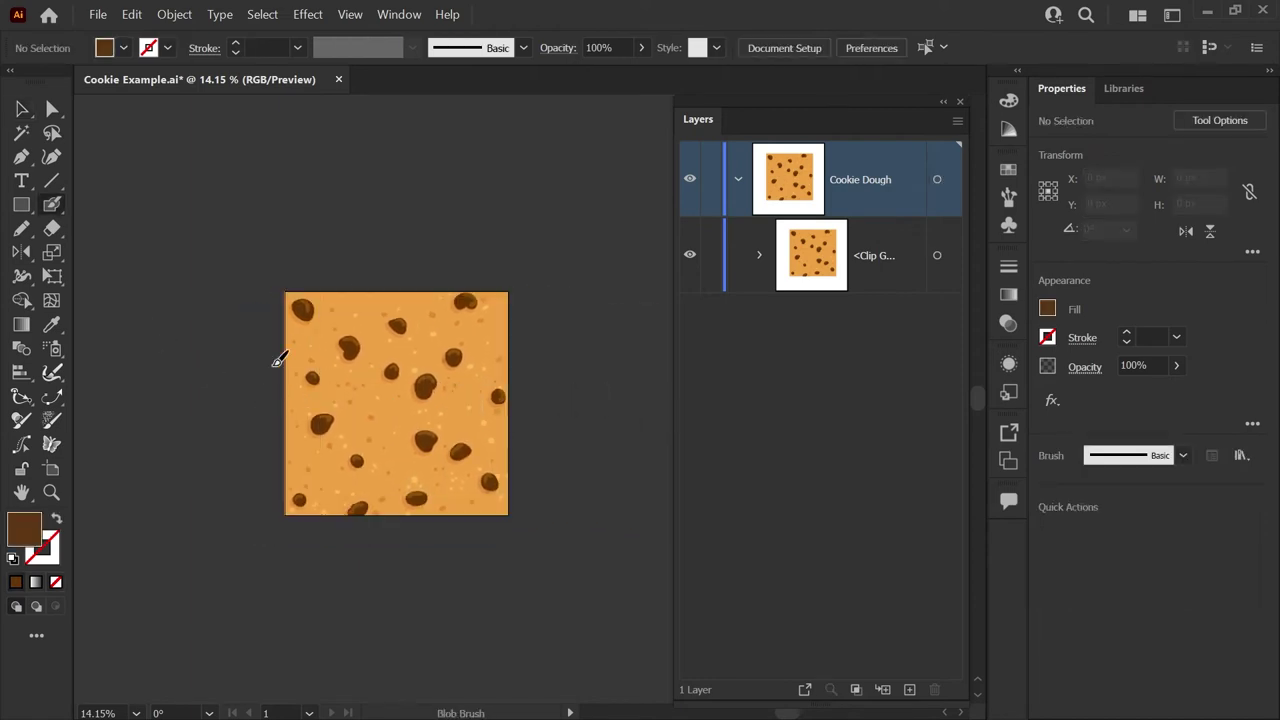
pyautogui.moveTo(286, 366); pyautogui.dragTo(292, 362)
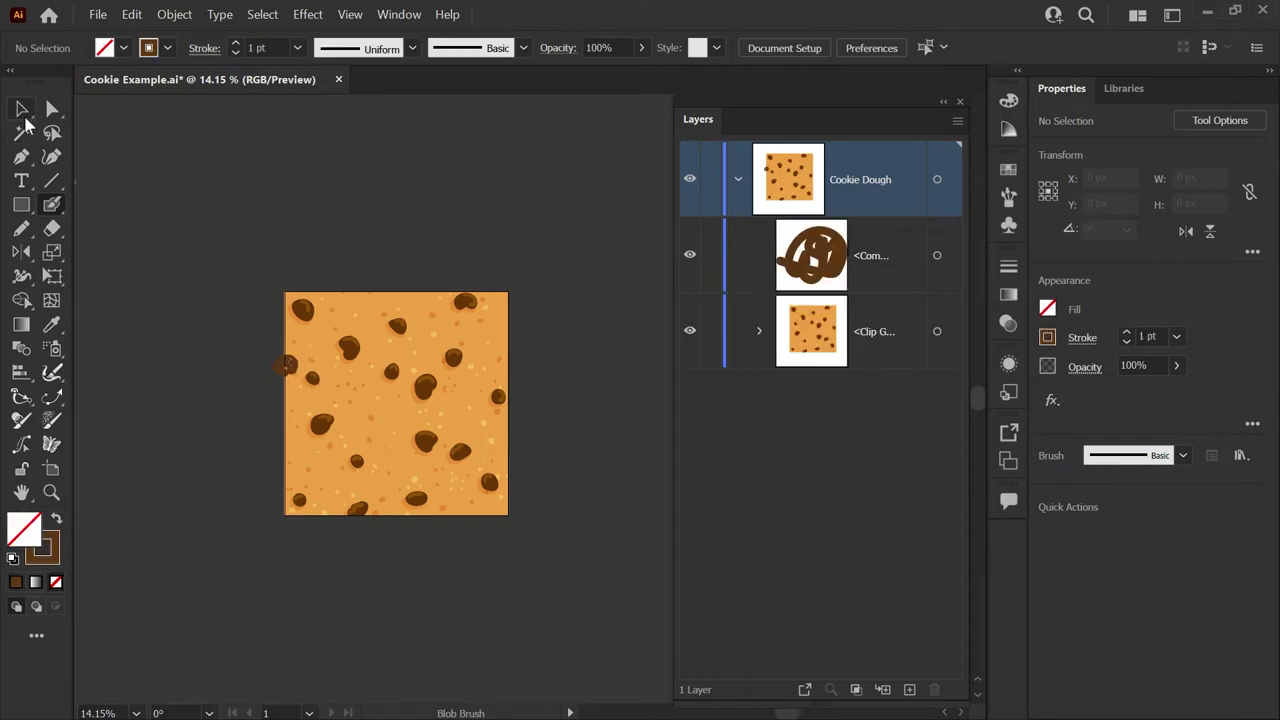
# - Select the brown blob and move it into the clip group in the Layers panel
pyautogui.click(22, 108)
pyautogui.click(286, 368)
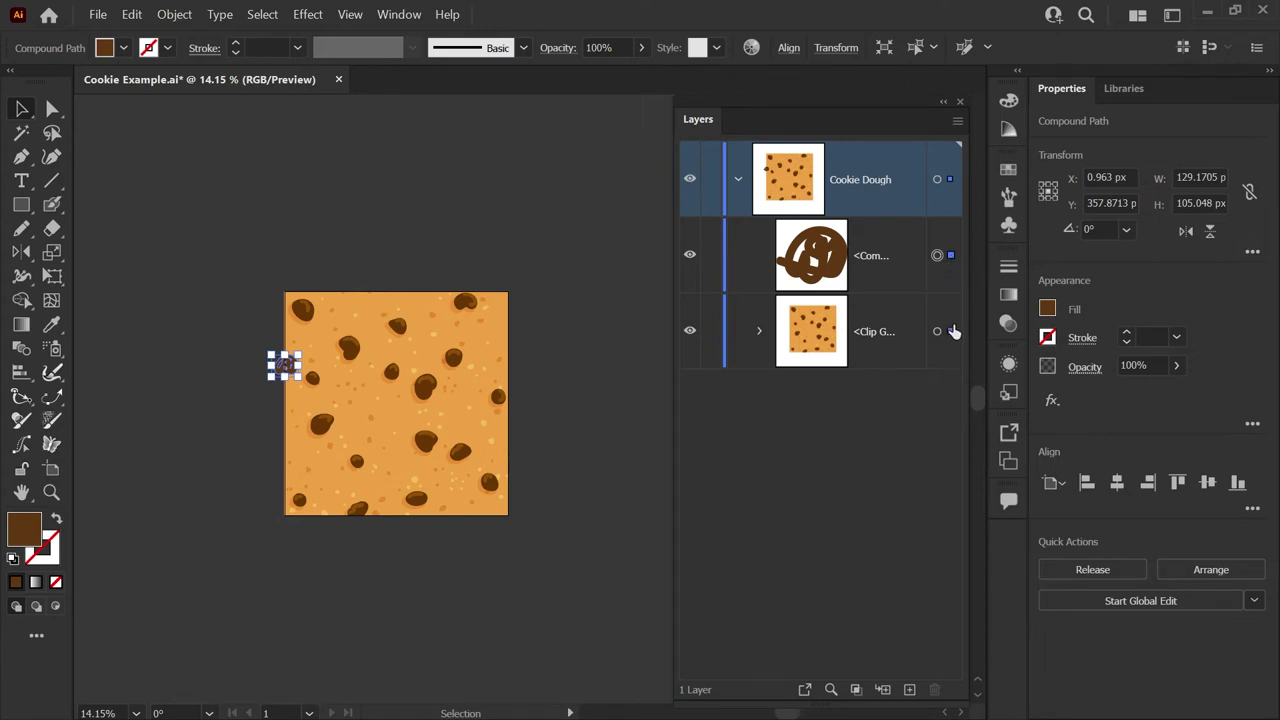
pyautogui.moveTo(953, 335); pyautogui.dragTo(941, 332)
pyautogui.click(591, 383)
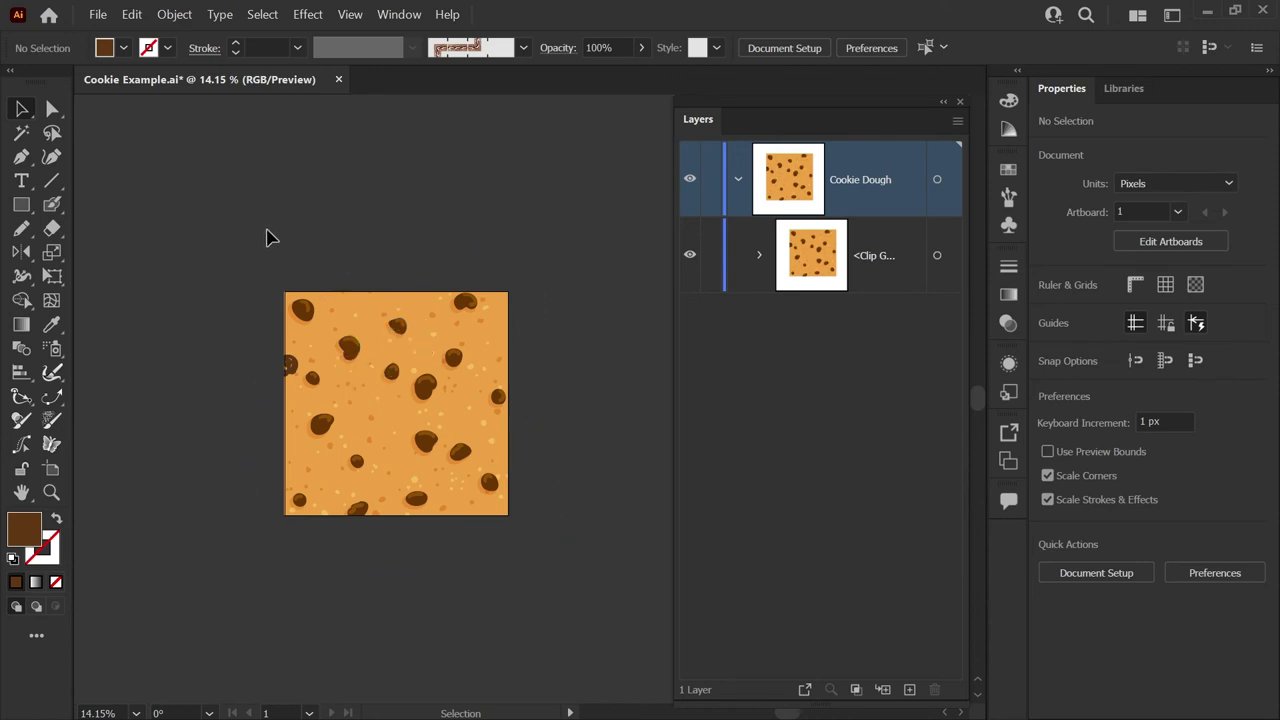
# - Isolate the inner chip group, enlarge the upper-left chocolate chip to about 237 × 265 px, then exit isolation
pyautogui.doubleClick(346, 348)
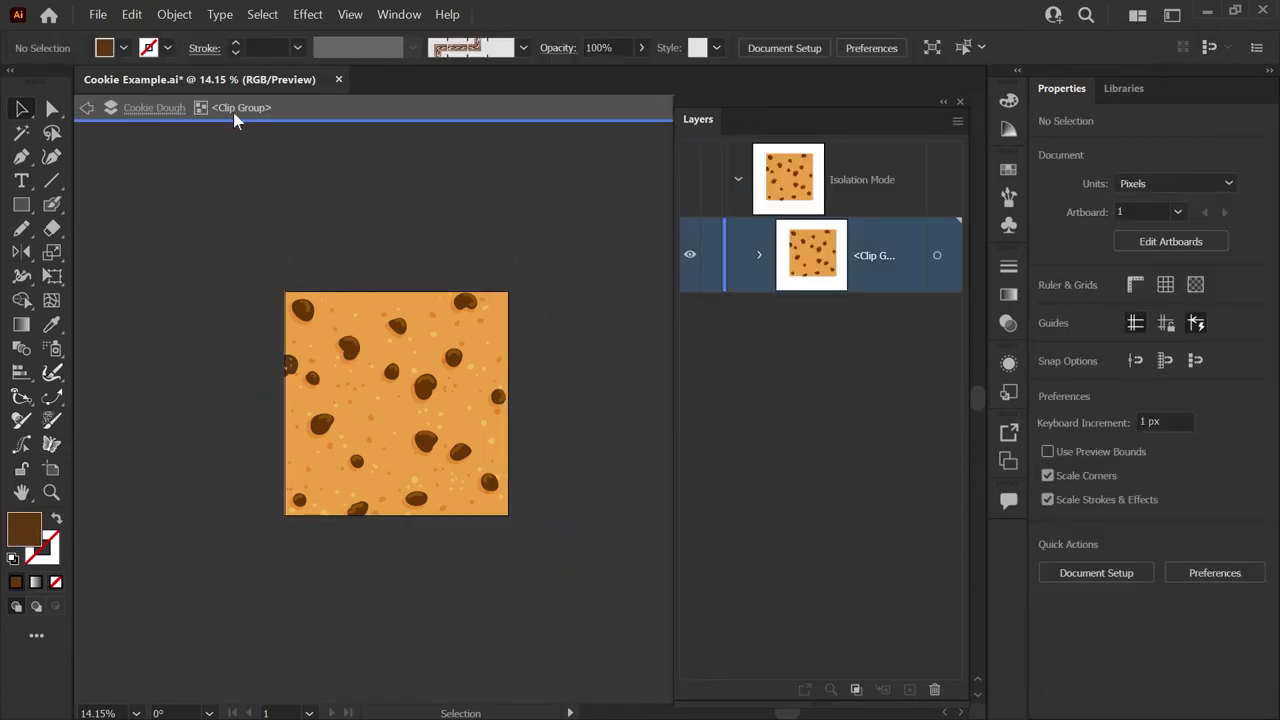
pyautogui.click(351, 353)
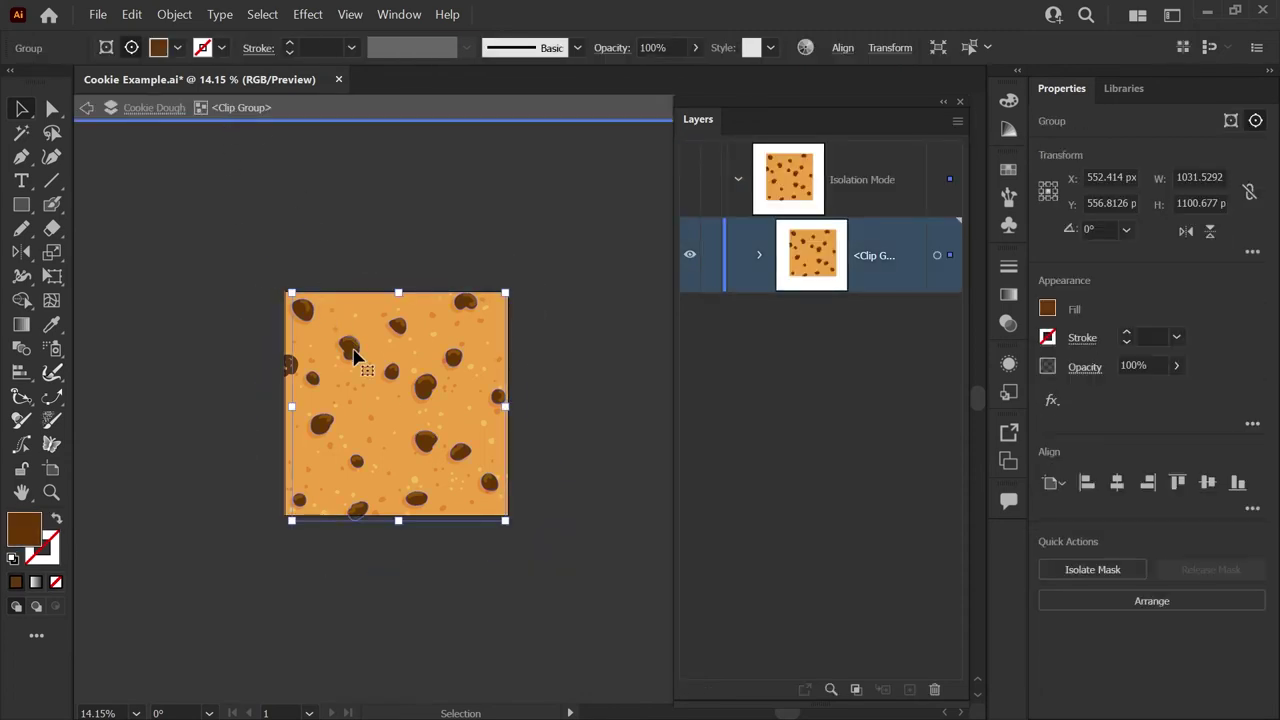
pyautogui.doubleClick(353, 355)
pyautogui.moveTo(364, 355); pyautogui.dragTo(377, 383)
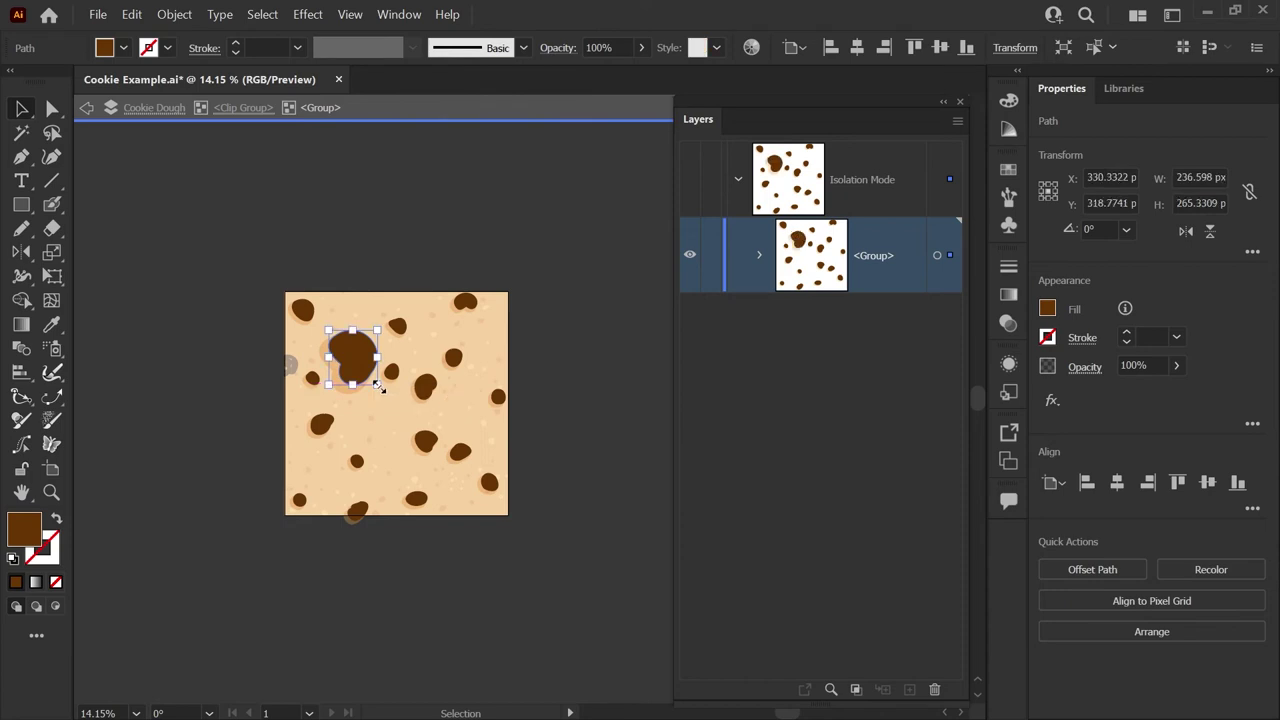
pyautogui.press('Escape')
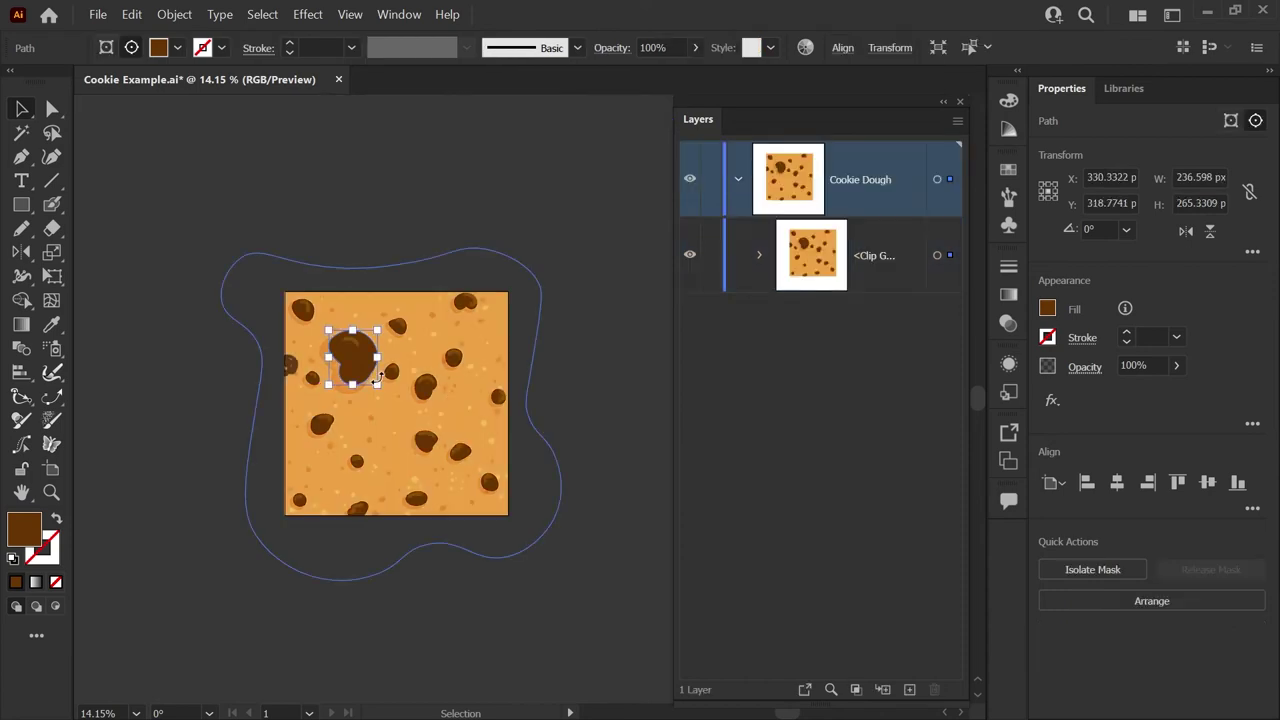
pyautogui.click(370, 236)
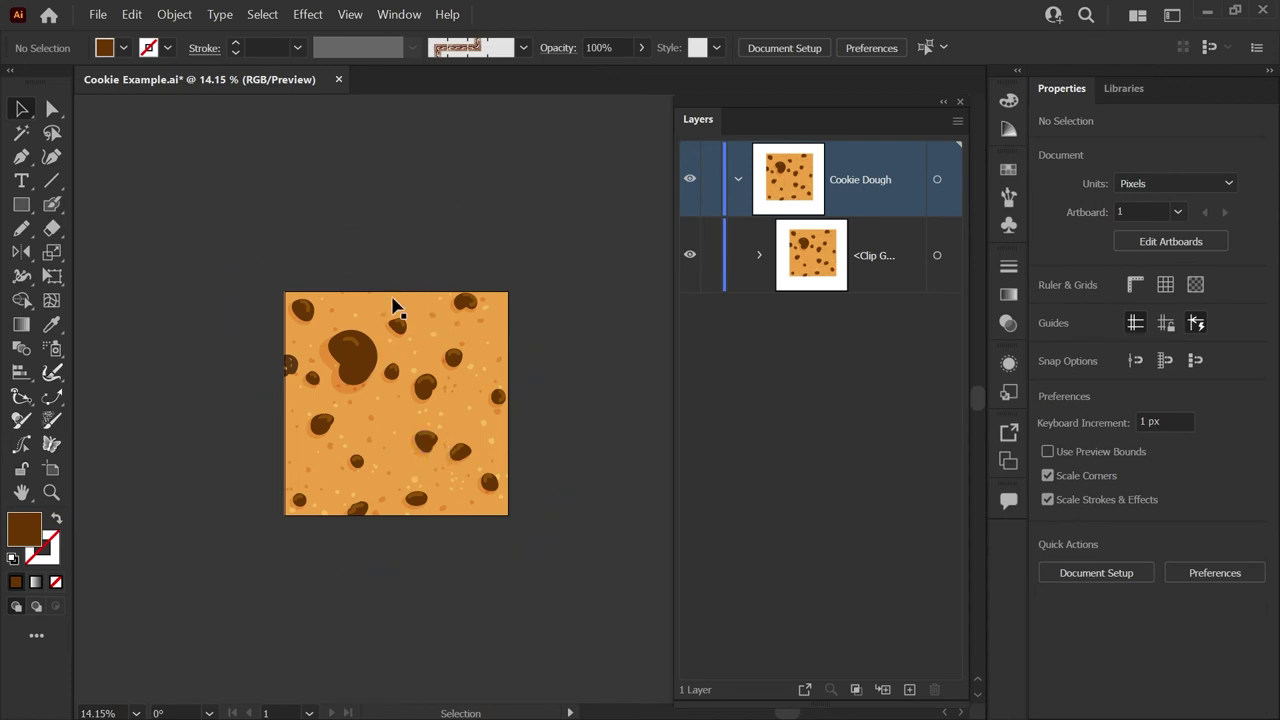
# - Release the clip group's clipping mask to show the full cookie, then delete the brown blob scribble
pyautogui.click(365, 365)
pyautogui.rightClick(366, 358)
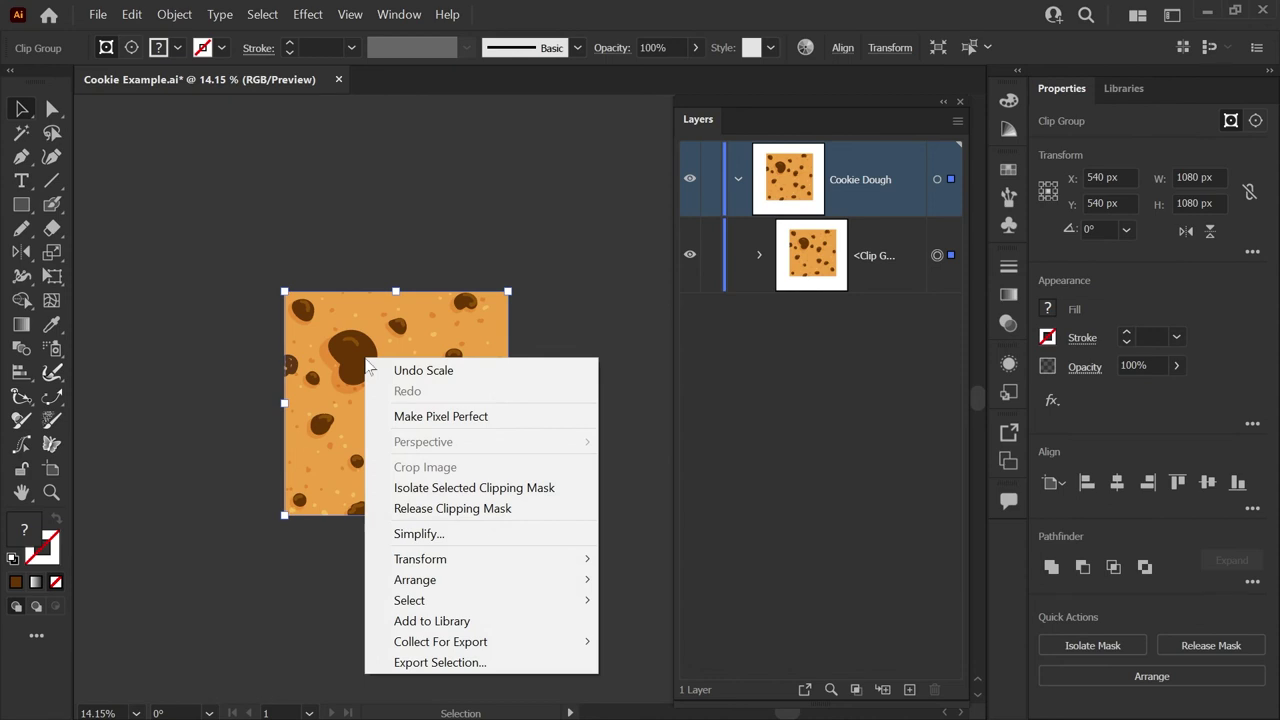
pyautogui.click(445, 510)
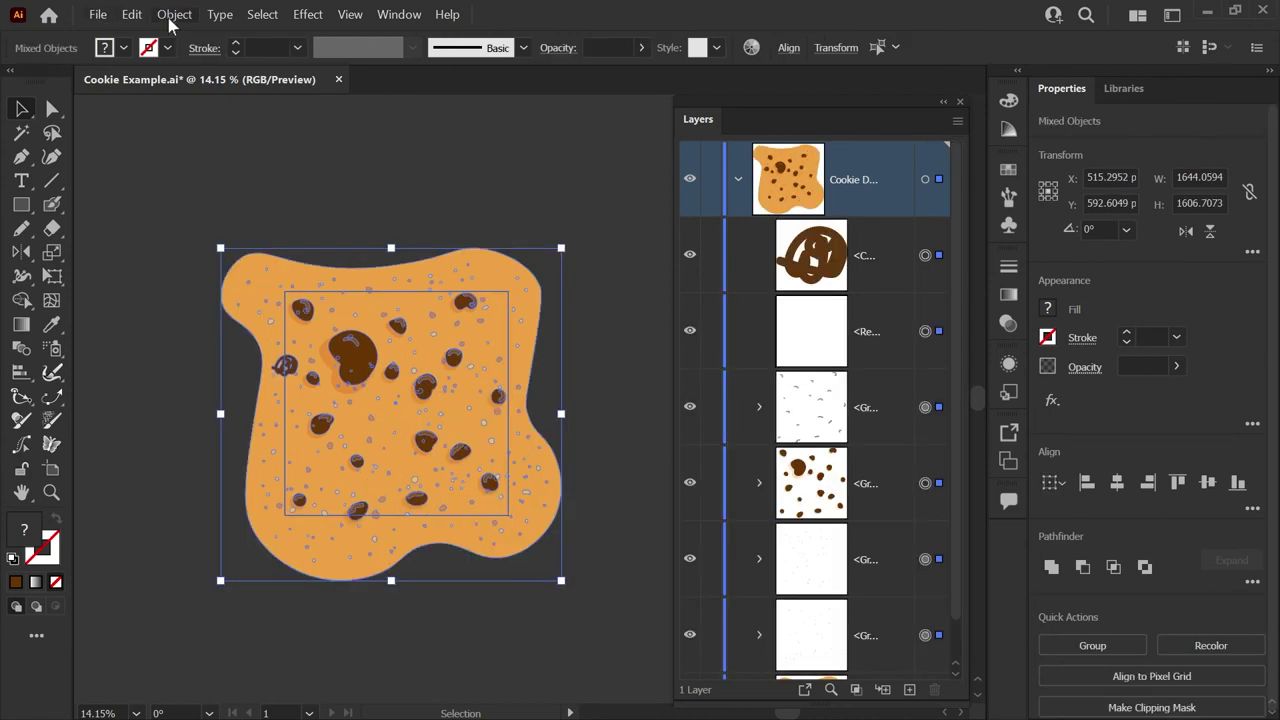
pyautogui.click(403, 243)
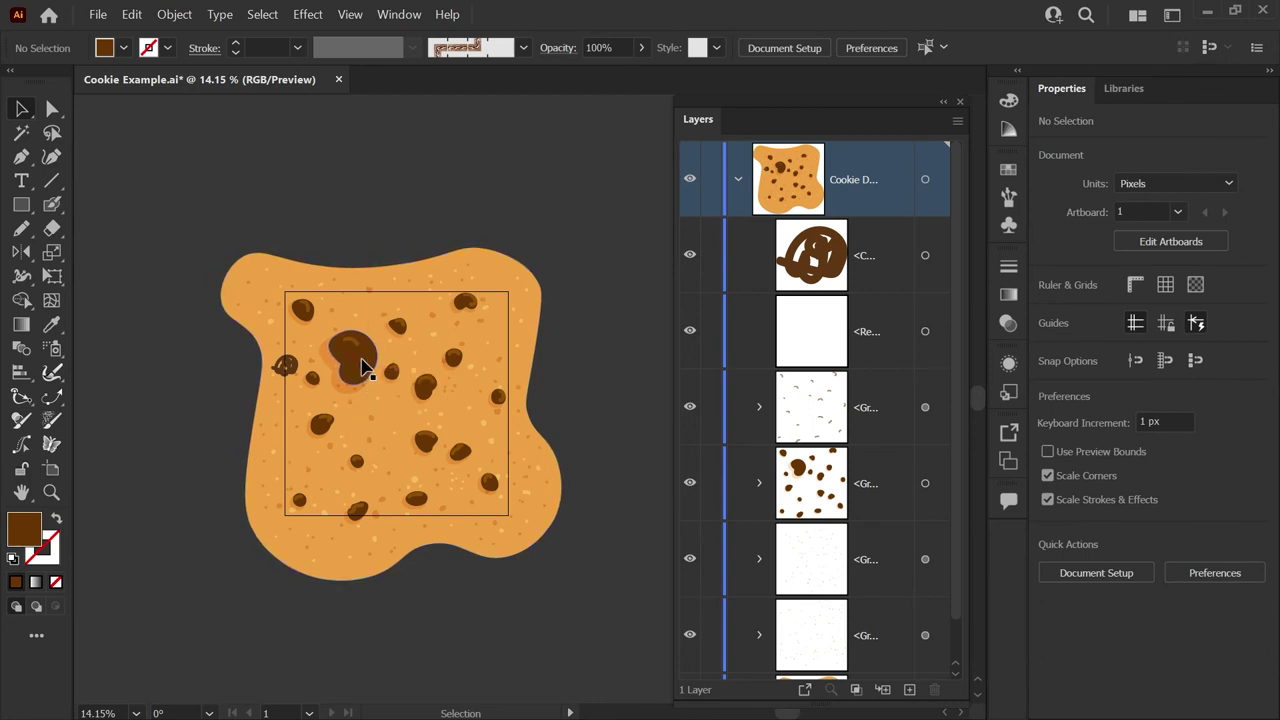
pyautogui.moveTo(363, 366); pyautogui.dragTo(206, 364)
pyautogui.press('Delete')
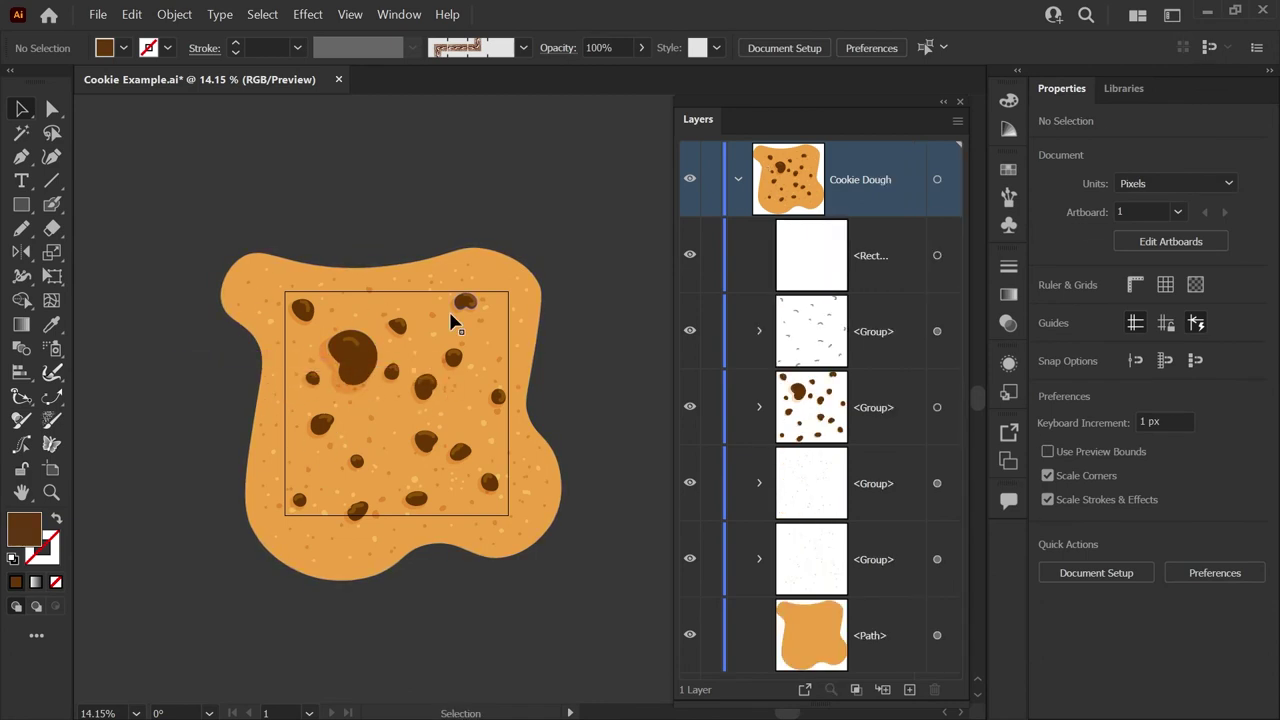